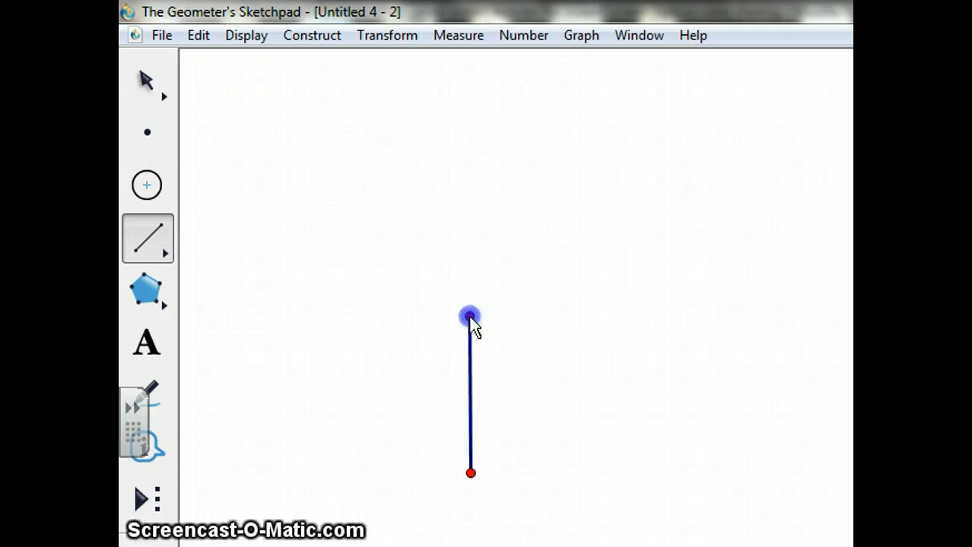
Step: Finish the vertical segment at its upper endpoint and place a point on it near the middle
{"action": "left_click_drag", "start_coordinate": [470, 319], "coordinate": [472, 305]}
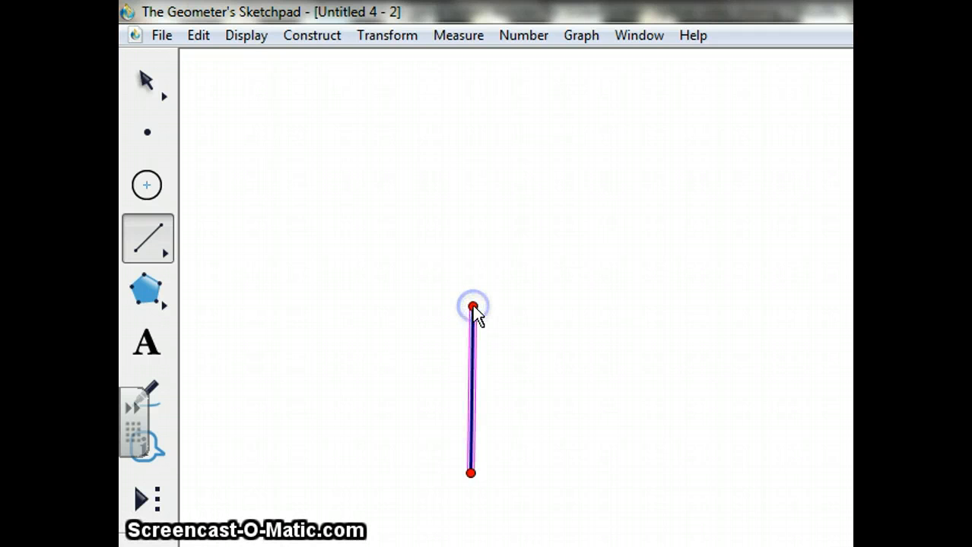
{"action": "left_click", "coordinate": [150, 139]}
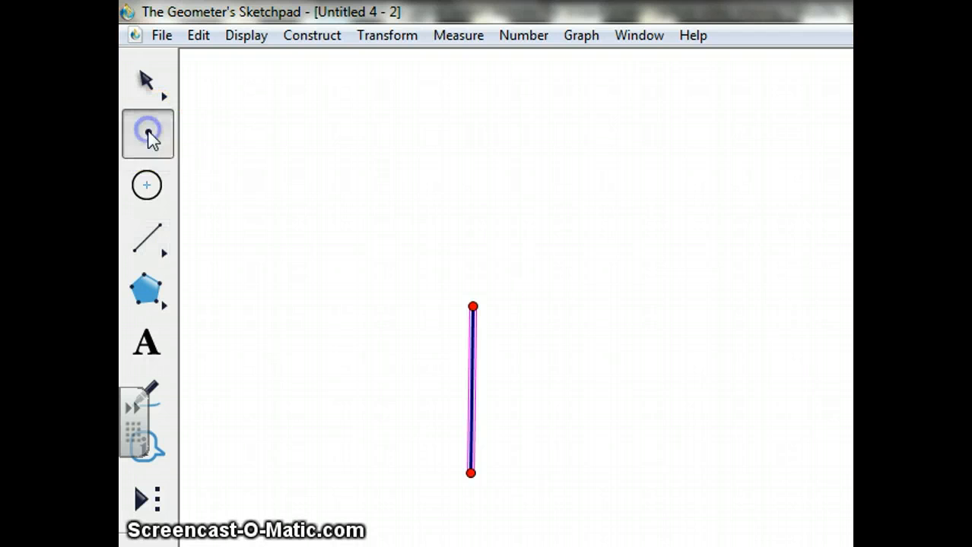
{"action": "left_click", "coordinate": [470, 384]}
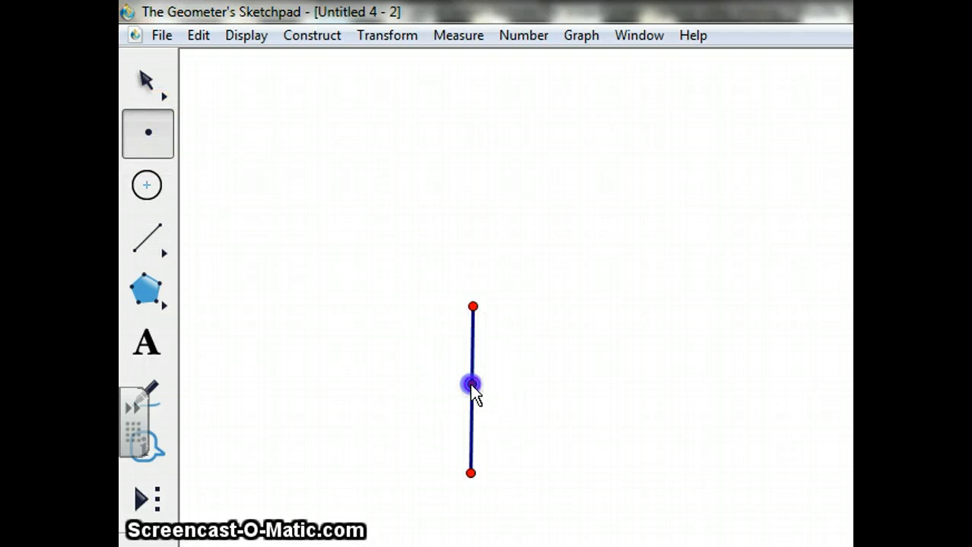
Step: Construct a segment between the vertical segment's upper endpoint and the point near its middle
{"action": "left_click", "coordinate": [151, 82]}
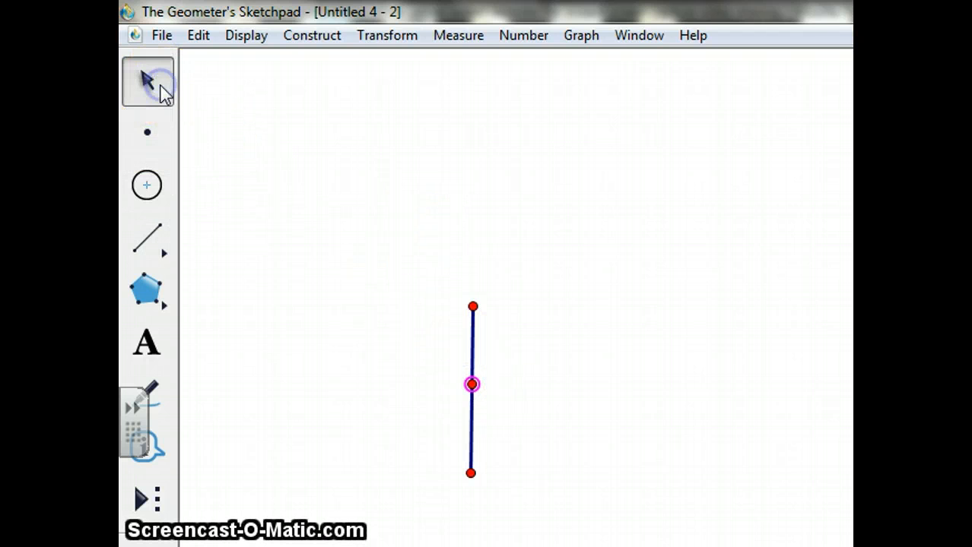
{"action": "left_click", "coordinate": [471, 385]}
{"action": "left_click", "coordinate": [473, 307]}
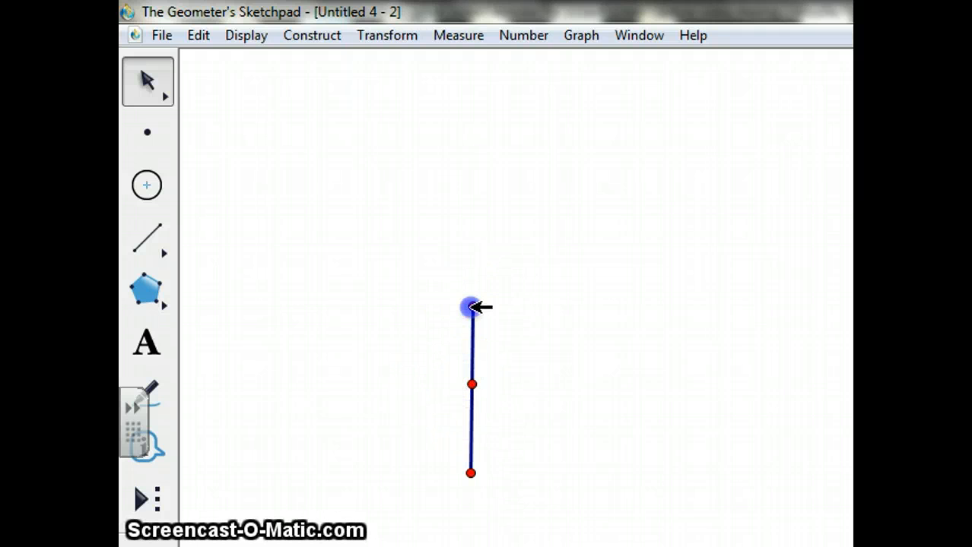
{"action": "left_click", "coordinate": [472, 385]}
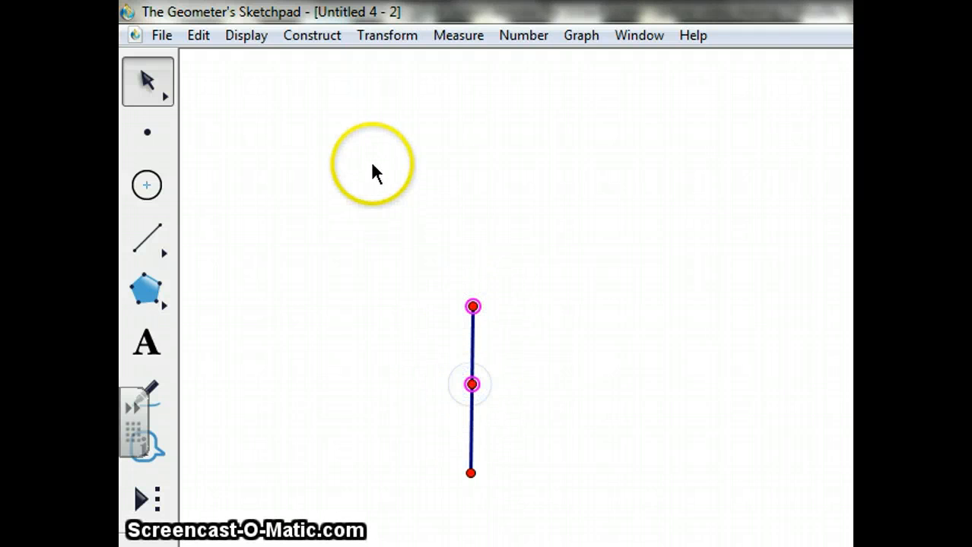
{"action": "left_click", "coordinate": [297, 36]}
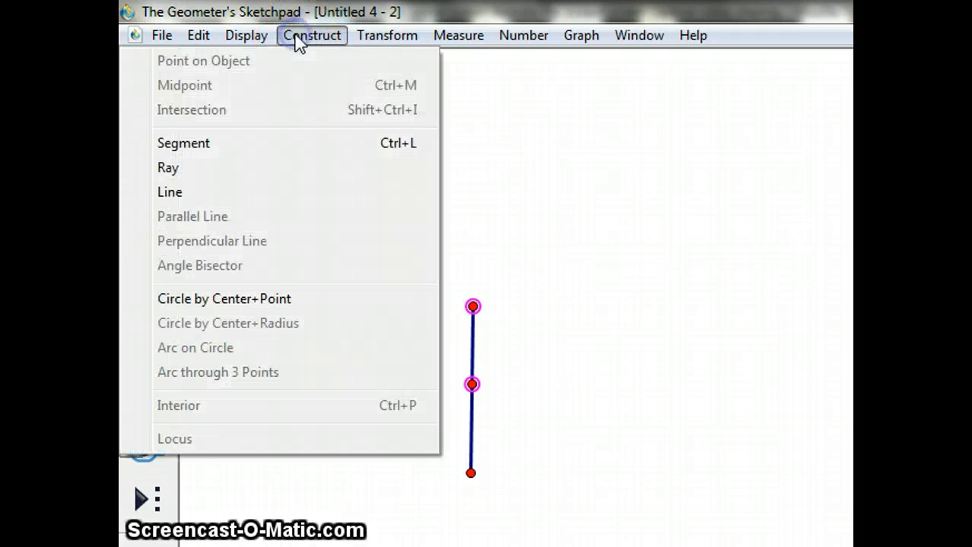
{"action": "left_click", "coordinate": [270, 144]}
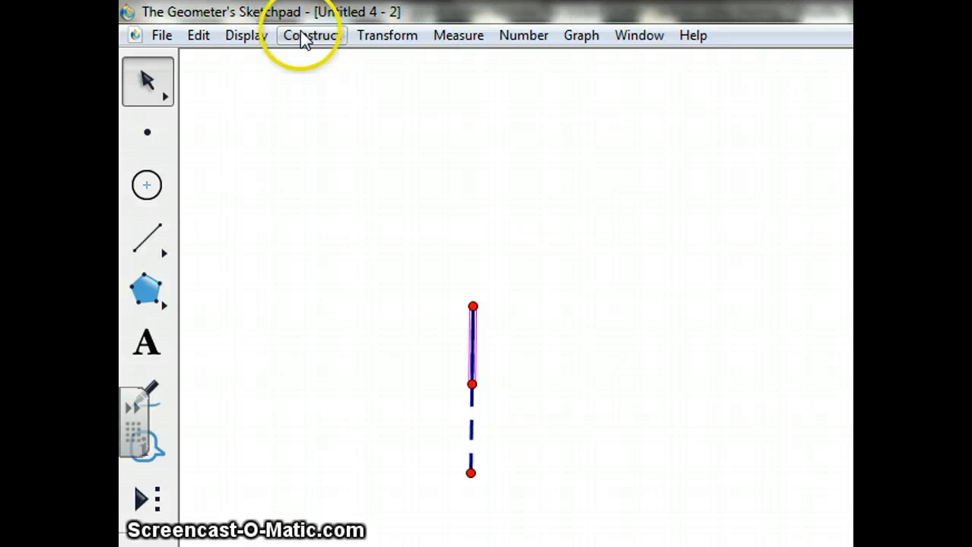
Step: Colour the new upper segment red and slide the middle point down along the original segment
{"action": "left_click", "coordinate": [250, 36]}
{"action": "mouse_move", "coordinate": [253, 115]}
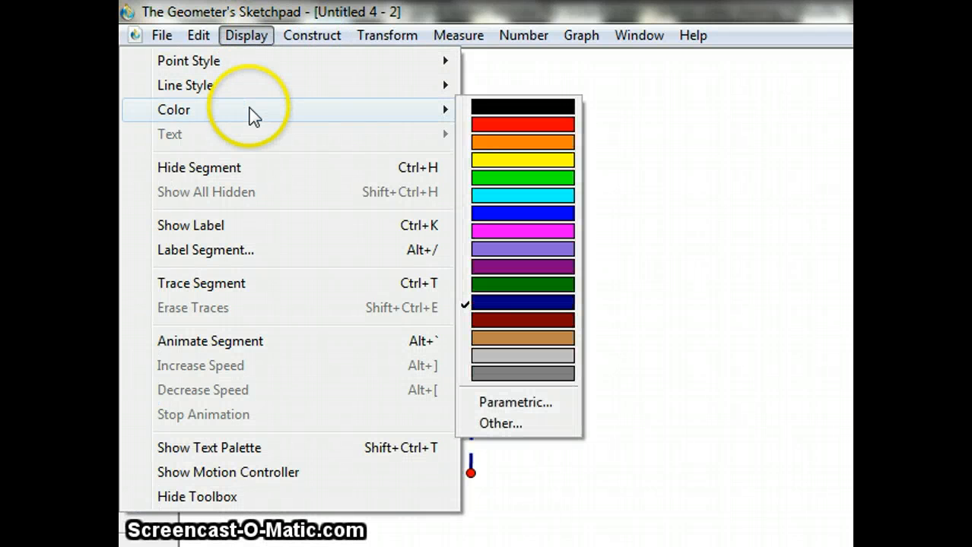
{"action": "left_click", "coordinate": [472, 124]}
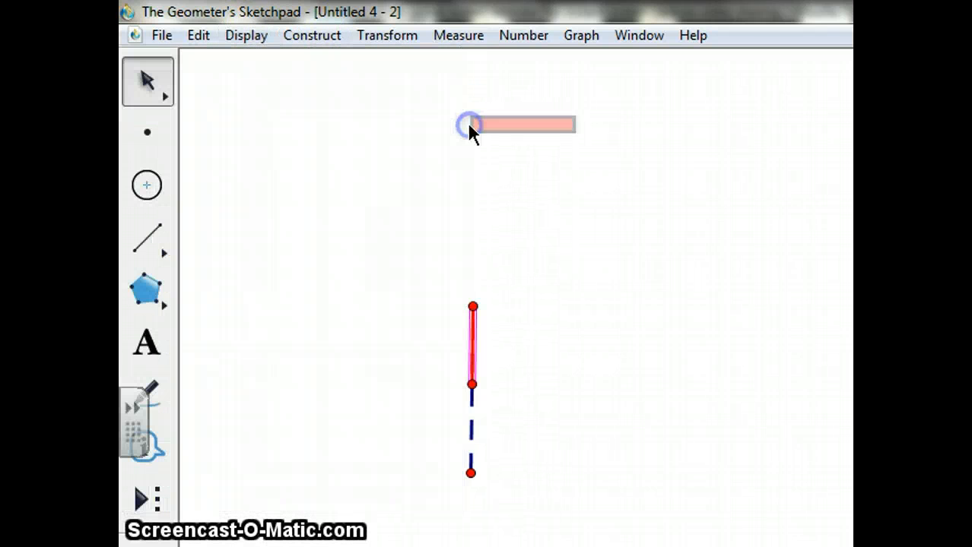
{"action": "left_click", "coordinate": [236, 182]}
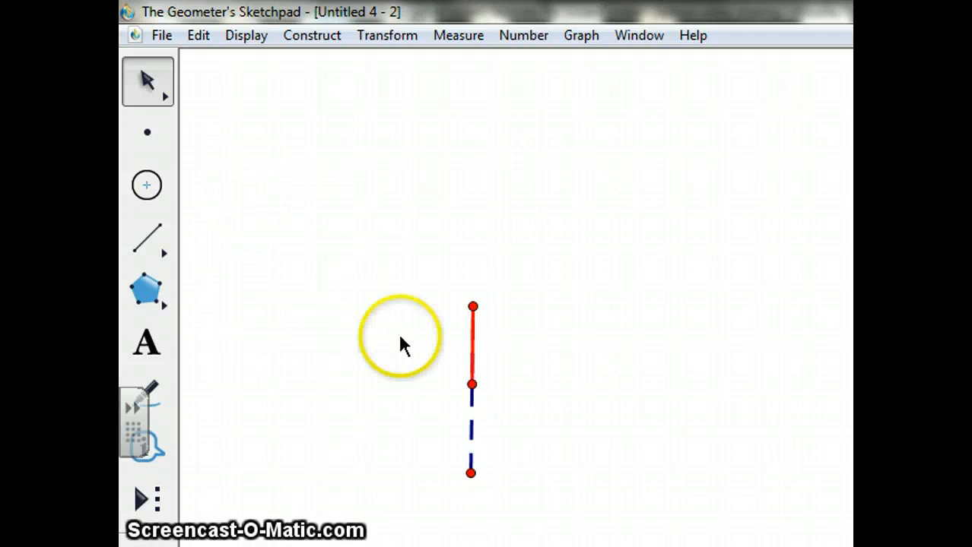
{"action": "left_click", "coordinate": [473, 383]}
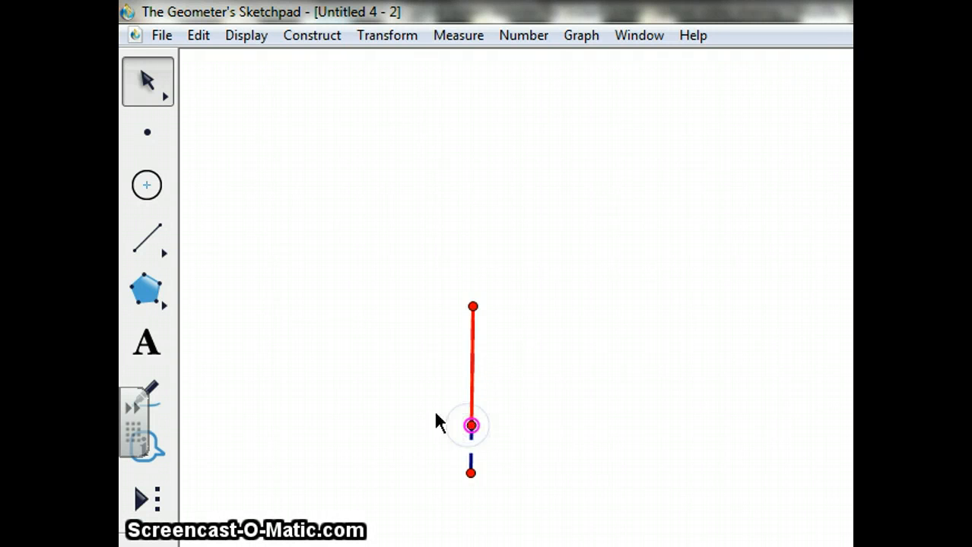
{"action": "left_click", "coordinate": [407, 252]}
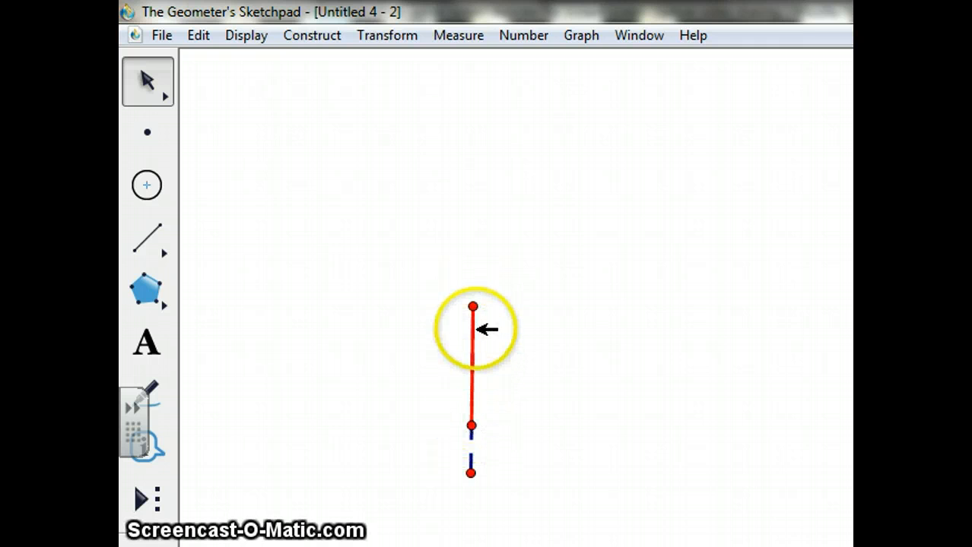
Step: Mark the upper endpoint of the red segment as the center of rotation
{"action": "left_click", "coordinate": [472, 306]}
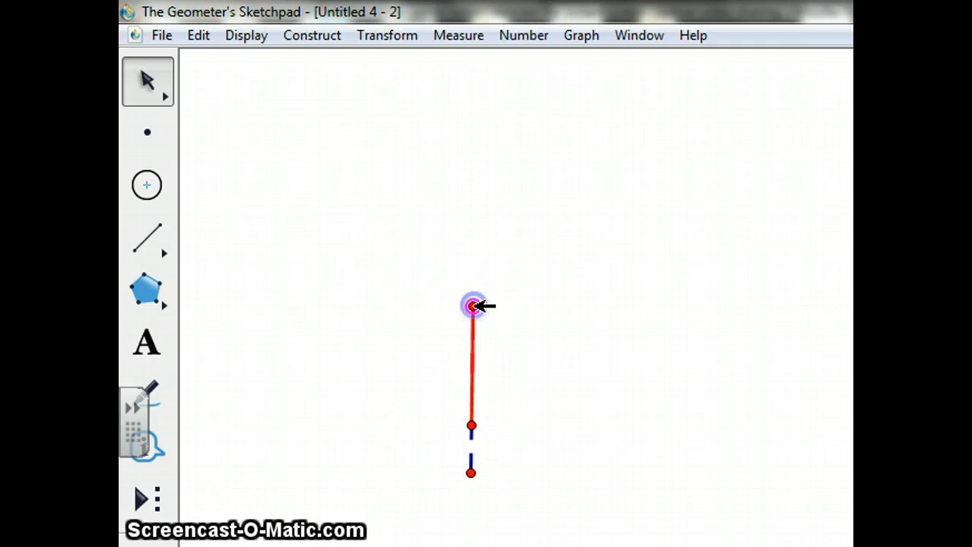
{"action": "left_click", "coordinate": [386, 46]}
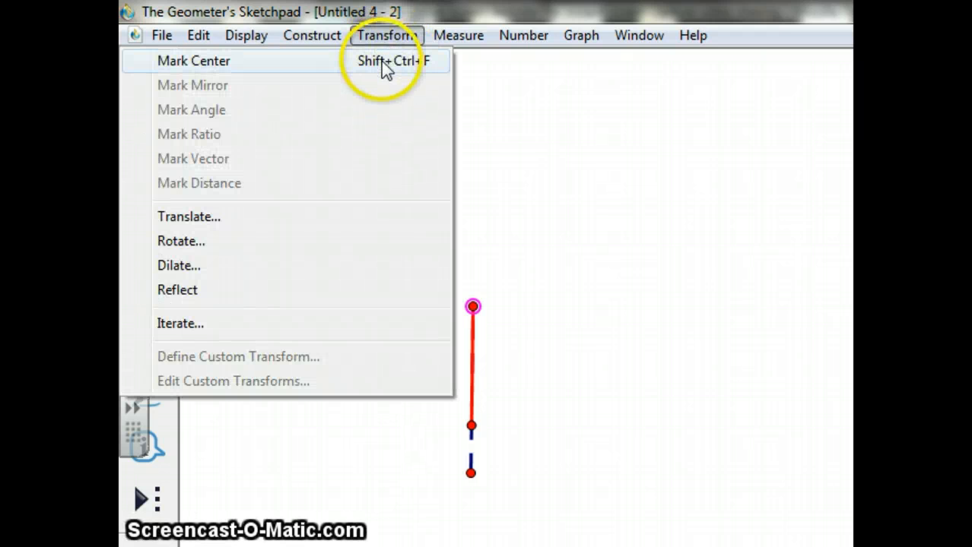
{"action": "left_click", "coordinate": [383, 61]}
{"action": "left_click", "coordinate": [346, 161]}
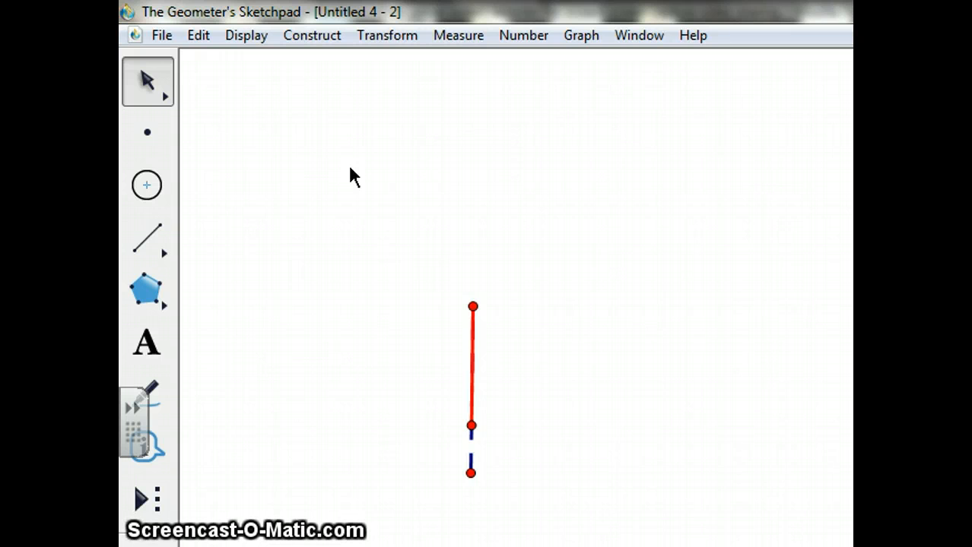
Step: Create a new parameter named ANGLE with angle units and a value of 30 degrees
{"action": "left_click", "coordinate": [526, 44]}
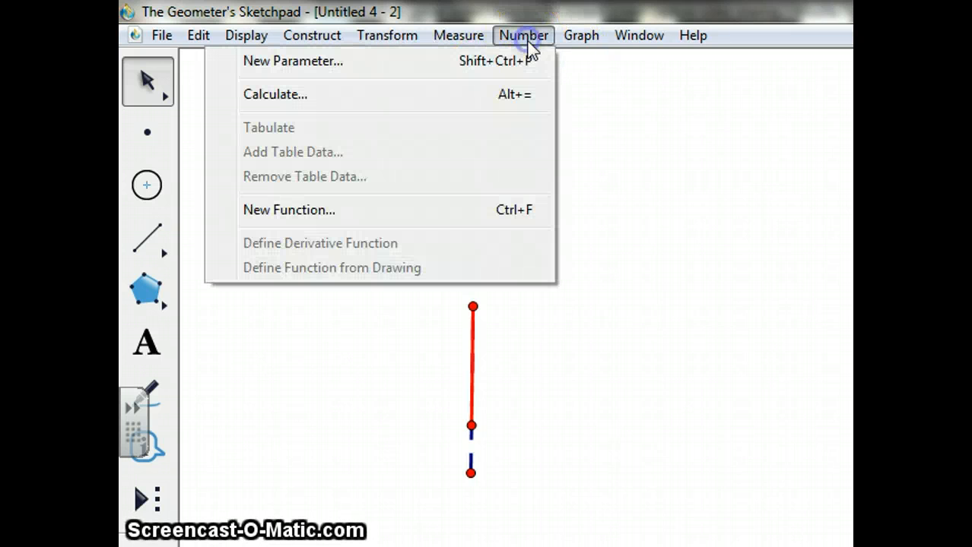
{"action": "left_click", "coordinate": [510, 63]}
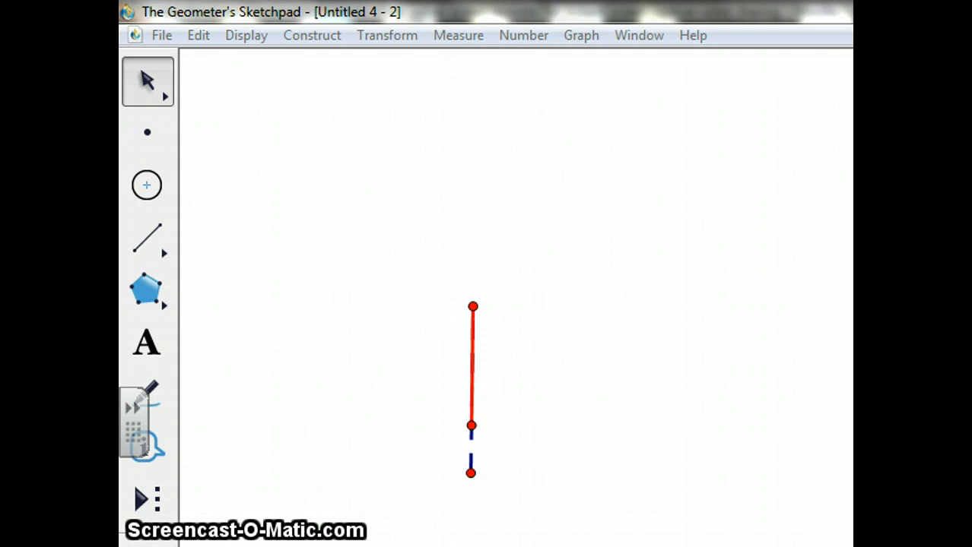
{"action": "left_click_drag", "start_coordinate": [831, 209], "coordinate": [640, 191]}
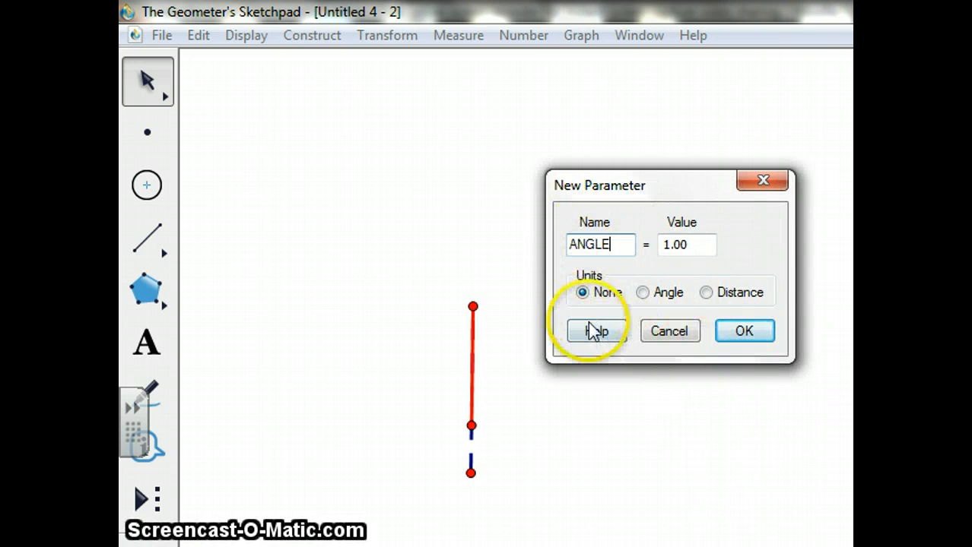
{"action": "left_click", "coordinate": [643, 292]}
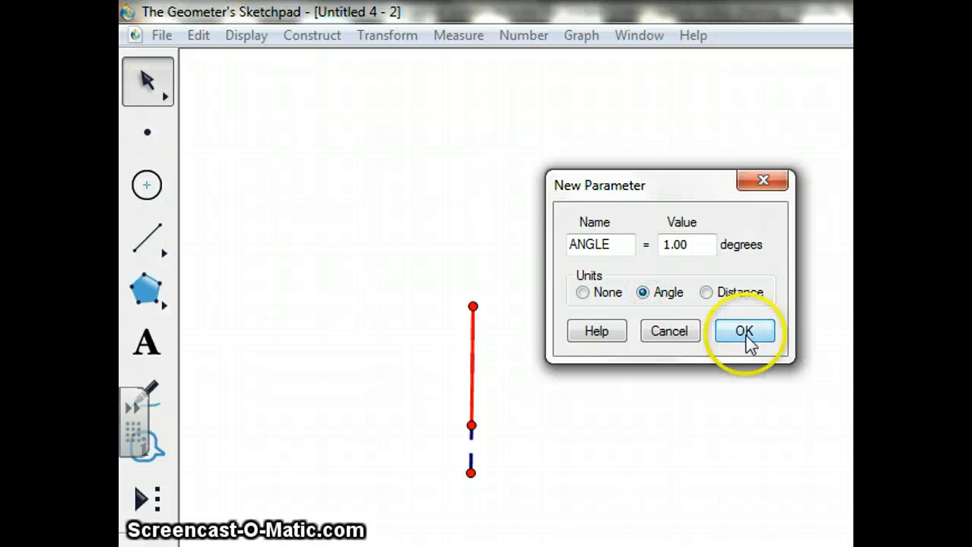
{"action": "left_click", "coordinate": [665, 244]}
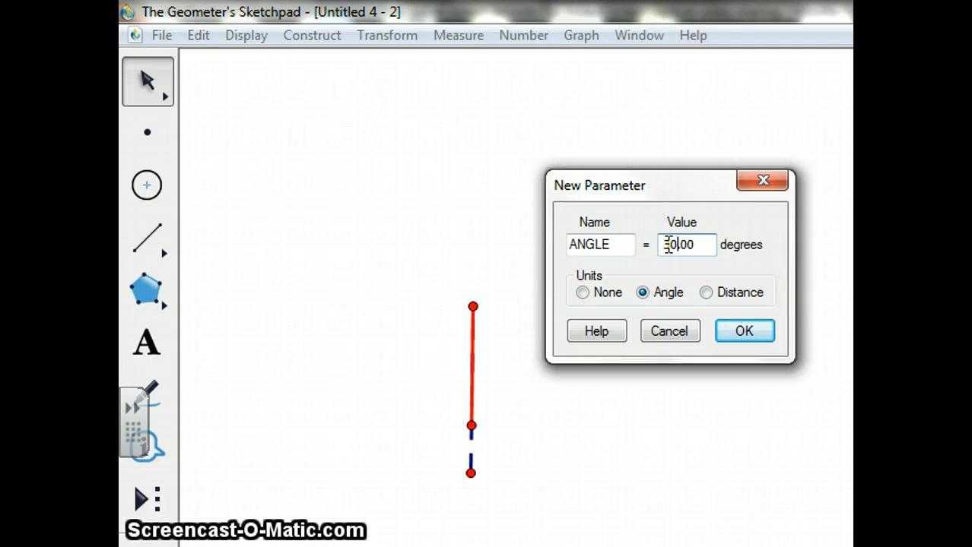
{"action": "left_click", "coordinate": [748, 332]}
{"action": "left_click", "coordinate": [748, 332]}
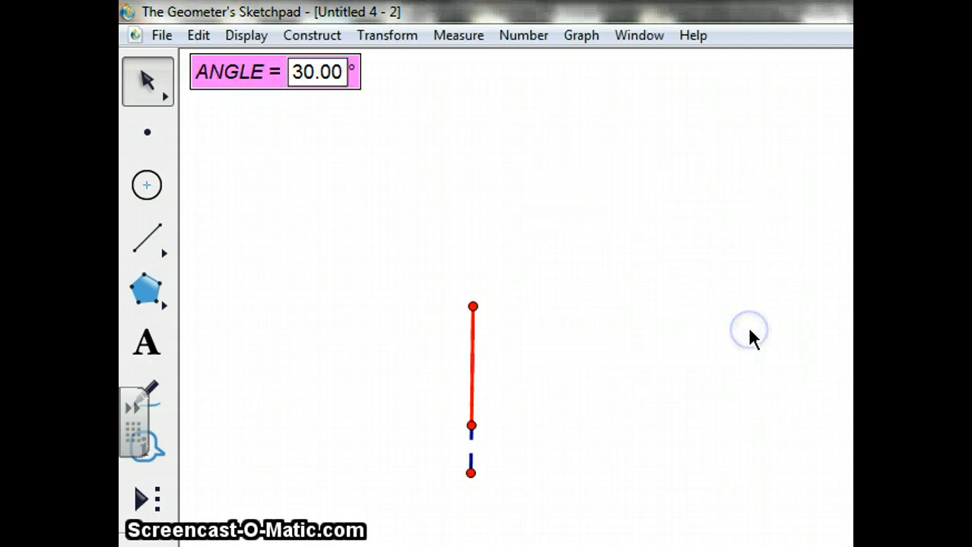
Step: Move the ANGLE parameter lower in the sketch and mark it as the angle for transformations
{"action": "left_click_drag", "start_coordinate": [267, 79], "coordinate": [258, 176]}
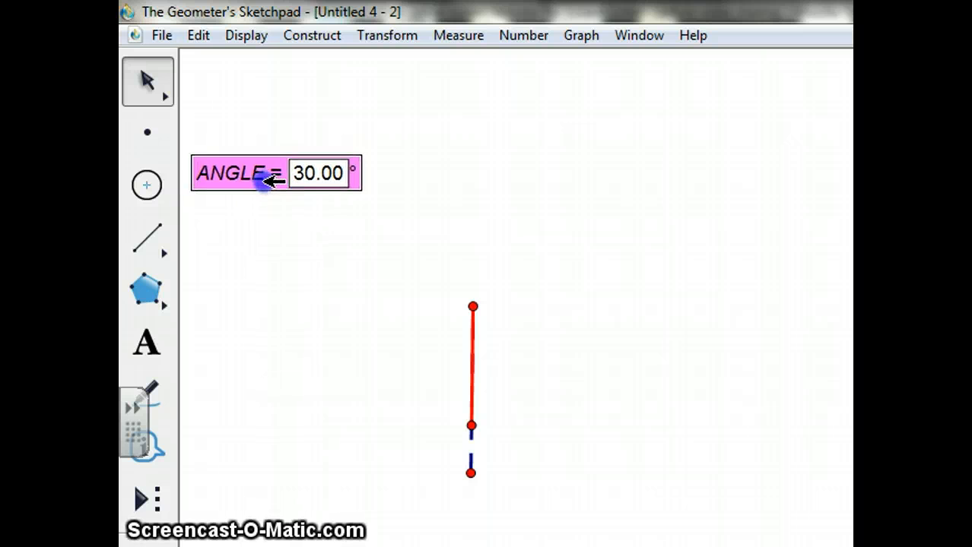
{"action": "left_click", "coordinate": [256, 236]}
{"action": "left_click", "coordinate": [242, 169]}
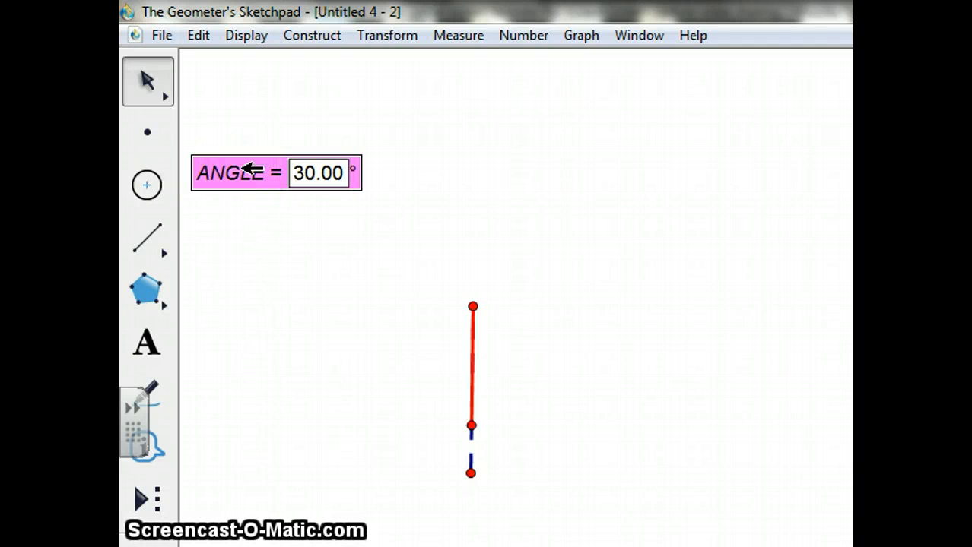
{"action": "left_click", "coordinate": [374, 38]}
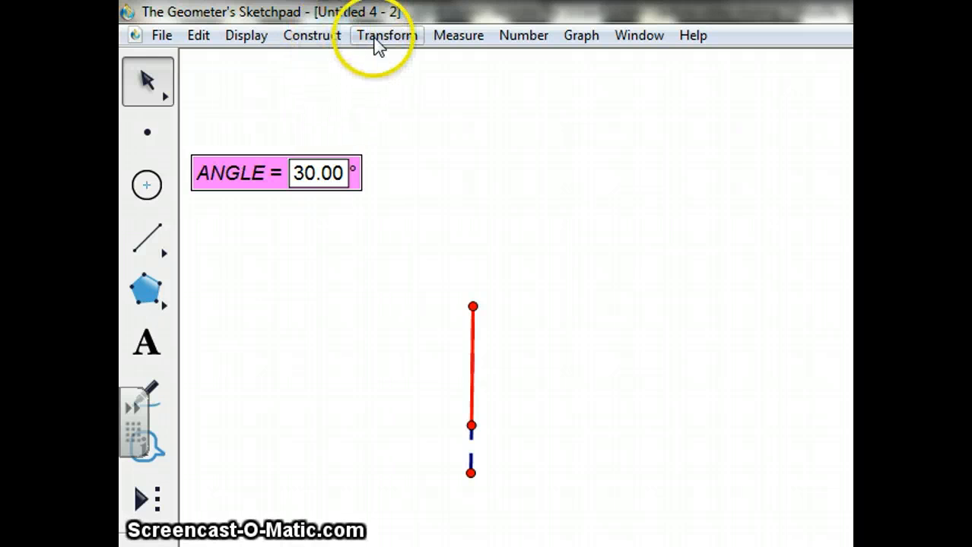
{"action": "left_click", "coordinate": [360, 111]}
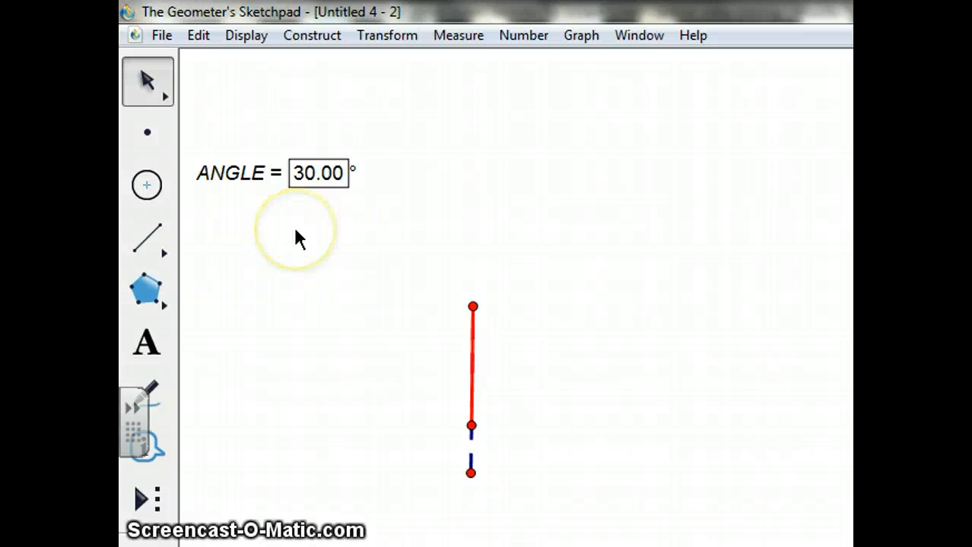
{"action": "left_click", "coordinate": [296, 233]}
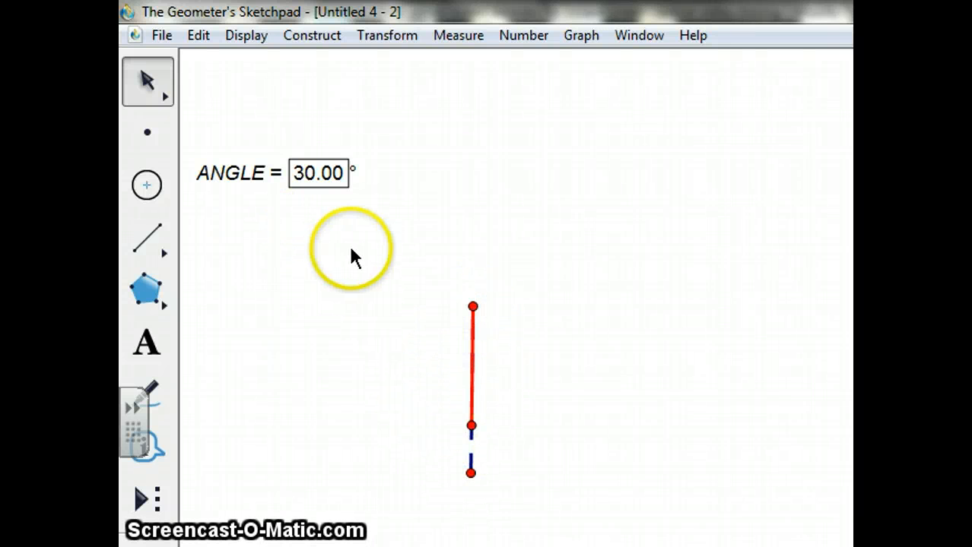
Step: Rotate the red segment and its lower endpoint about the marked center by the marked angle ANGLE
{"action": "left_click", "coordinate": [472, 424]}
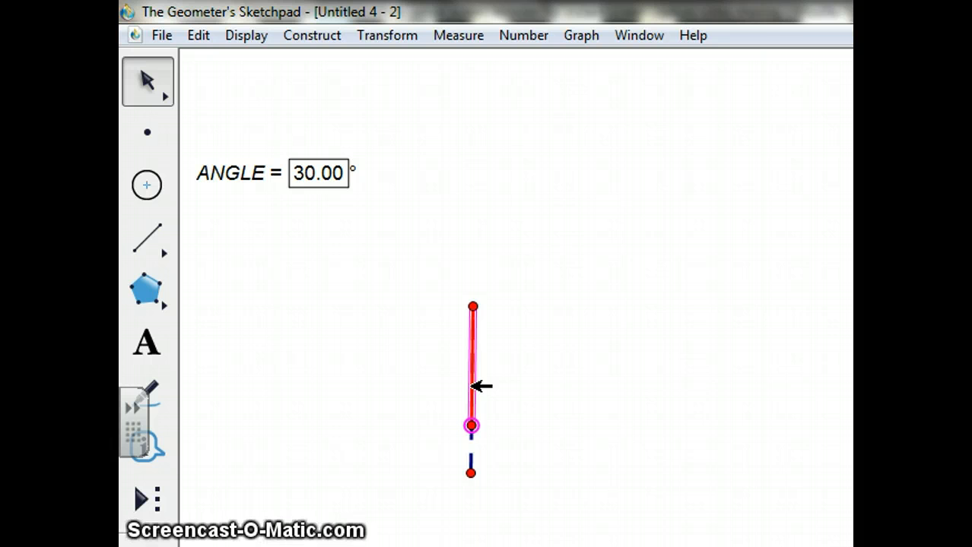
{"action": "left_click", "coordinate": [471, 426]}
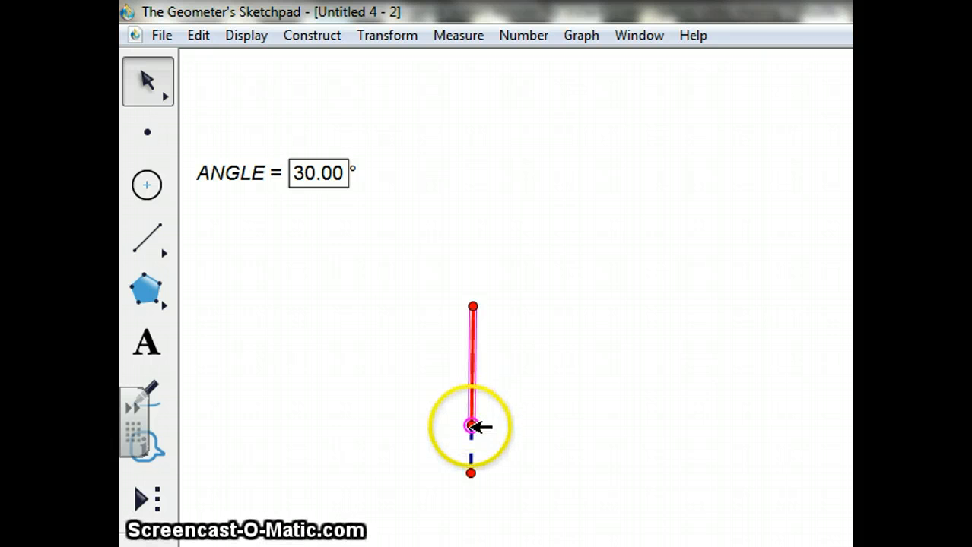
{"action": "left_click", "coordinate": [397, 34]}
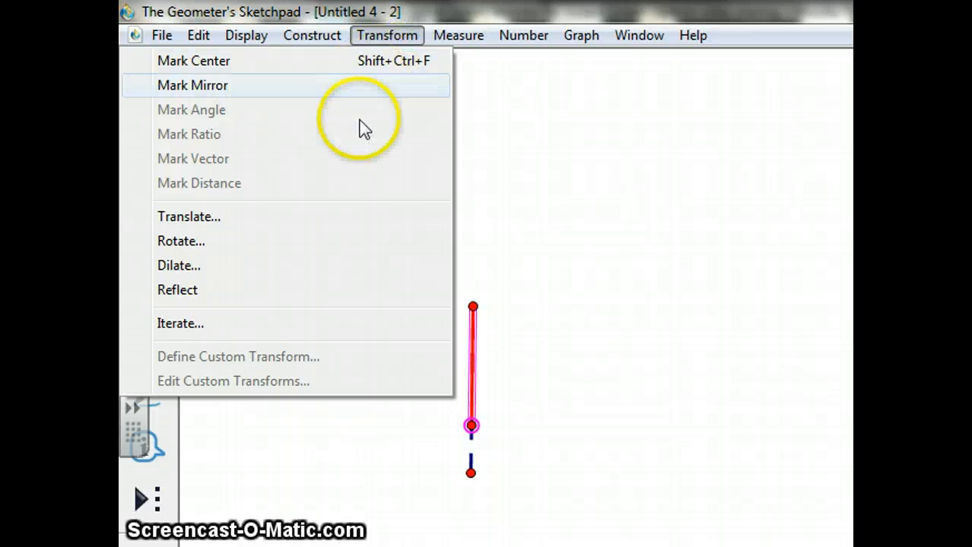
{"action": "left_click", "coordinate": [339, 241]}
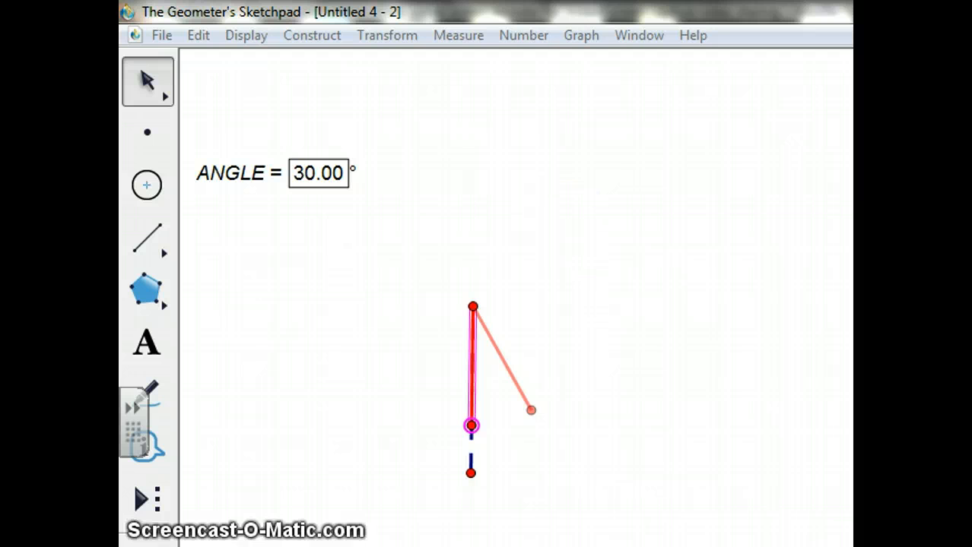
{"action": "left_click_drag", "start_coordinate": [675, 106], "coordinate": [625, 90]}
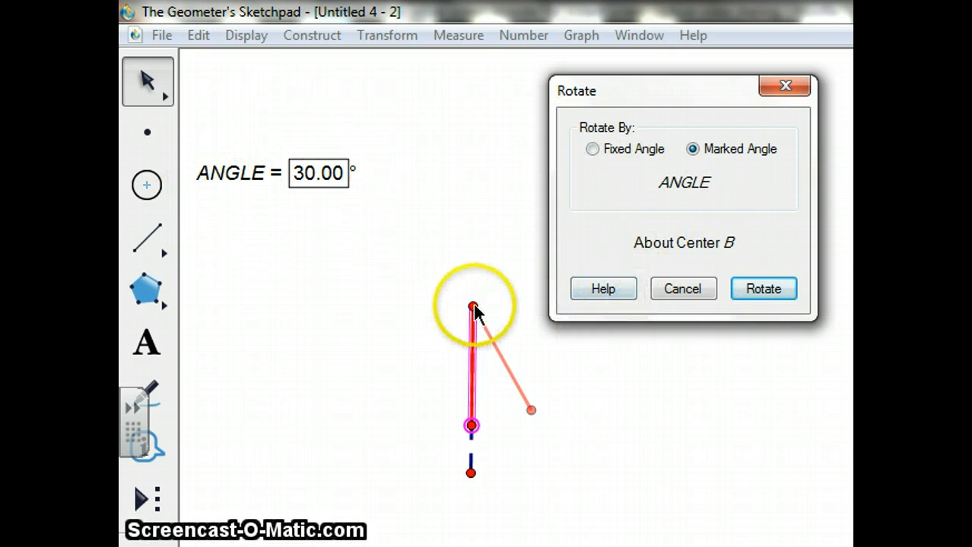
{"action": "left_click", "coordinate": [757, 293]}
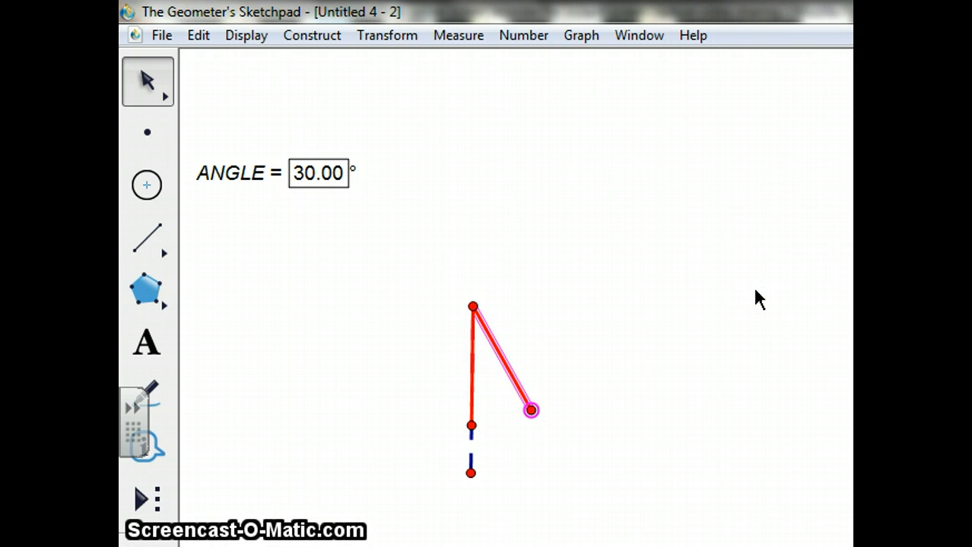
Step: Set the ANGLE parameter to 45 degrees
{"action": "left_click", "coordinate": [303, 172]}
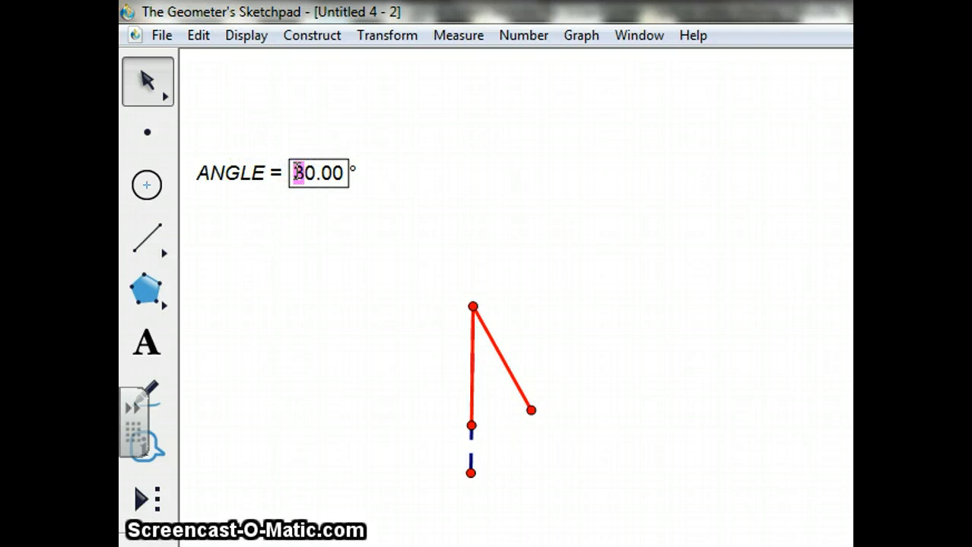
{"action": "left_click", "coordinate": [310, 174]}
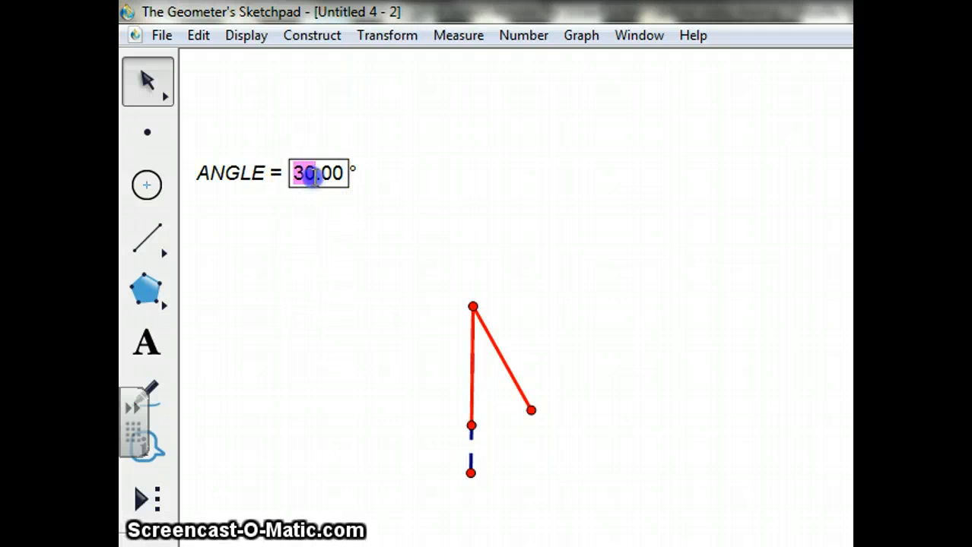
{"action": "key", "text": "Return"}
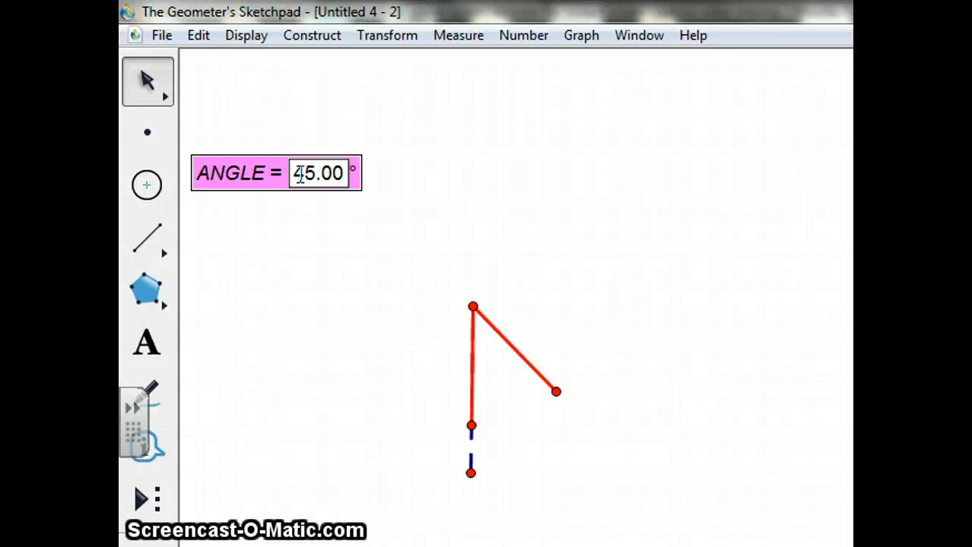
Step: Set the ANGLE parameter to 90 degrees
{"action": "left_click", "coordinate": [302, 174]}
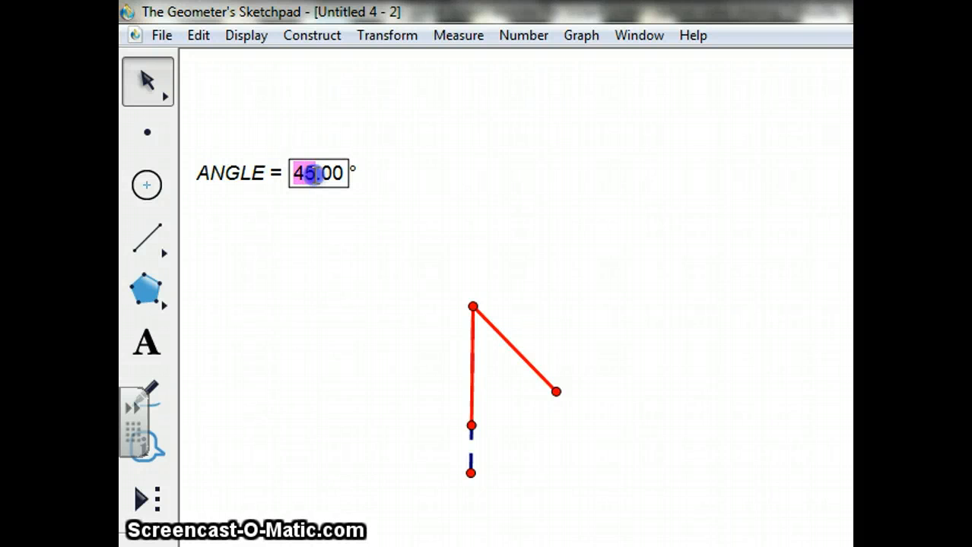
{"action": "type", "text": "90"}
{"action": "key", "text": "Return"}
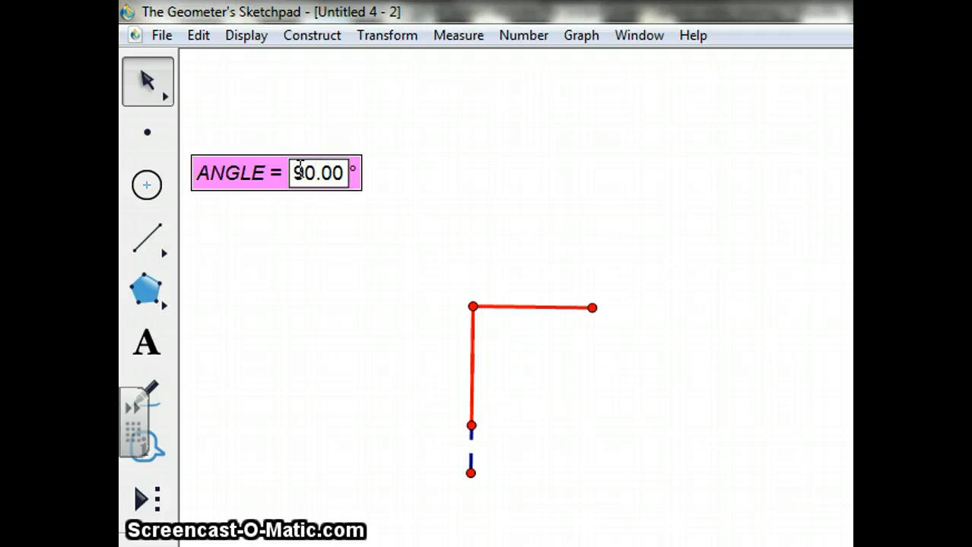
{"action": "left_click", "coordinate": [287, 217]}
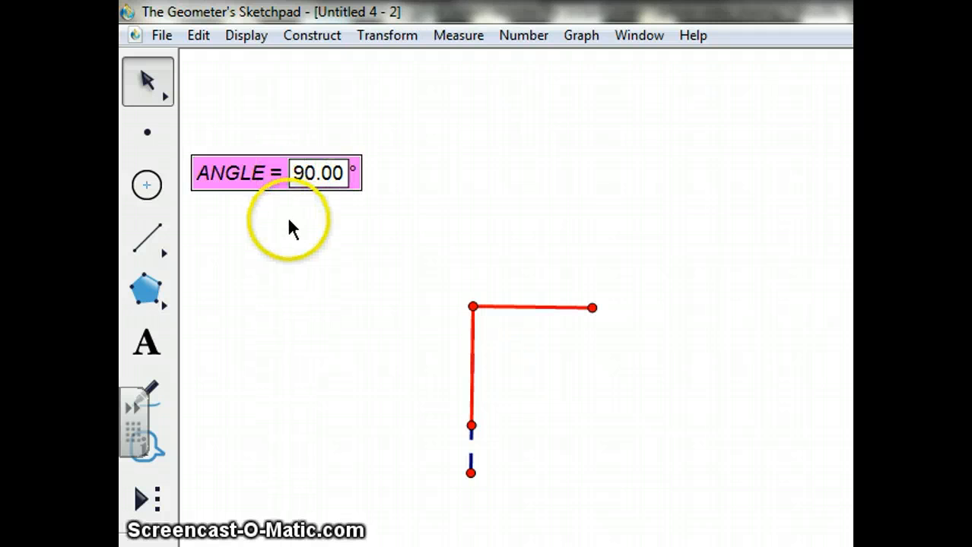
Step: Animate the ANGLE parameter so the rotated red segment turns about its center
{"action": "left_click", "coordinate": [261, 176]}
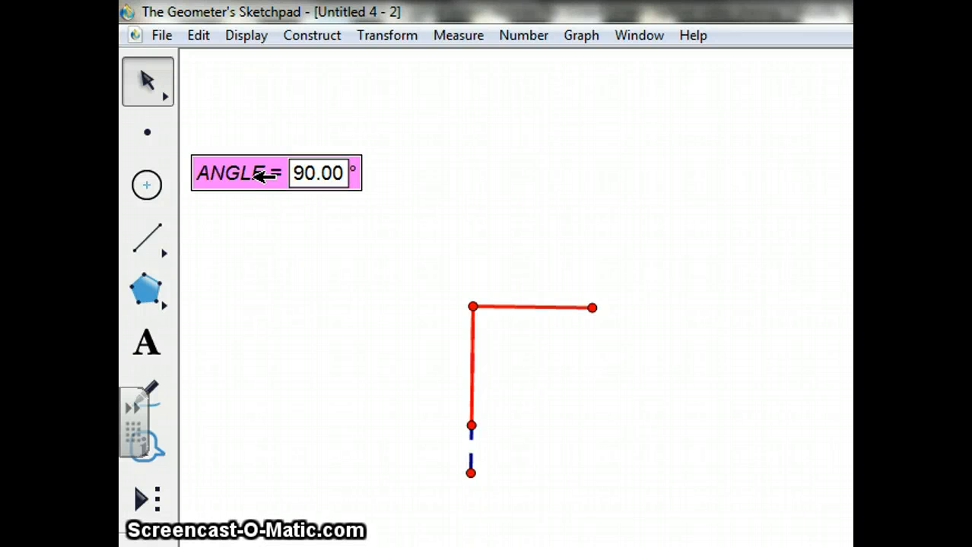
{"action": "right_click", "coordinate": [260, 176]}
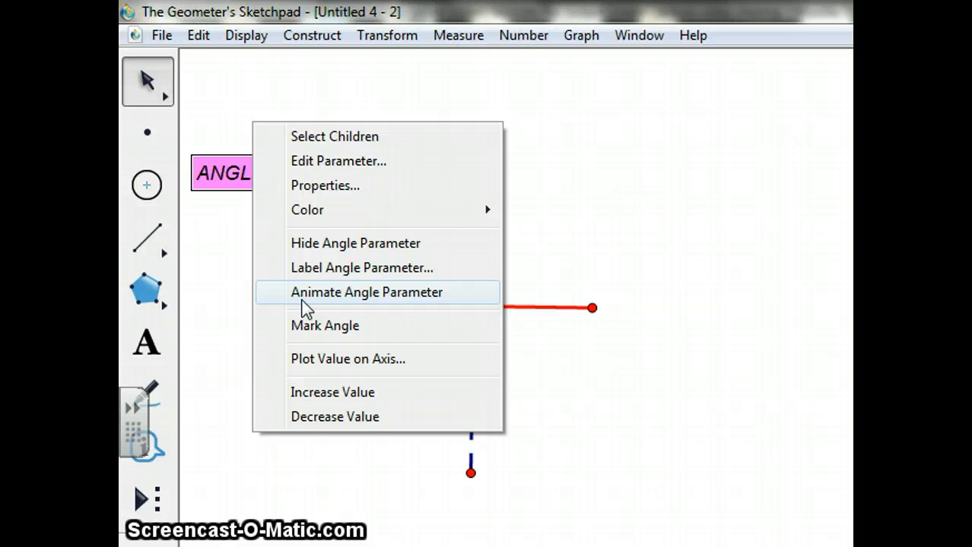
{"action": "left_click", "coordinate": [342, 293]}
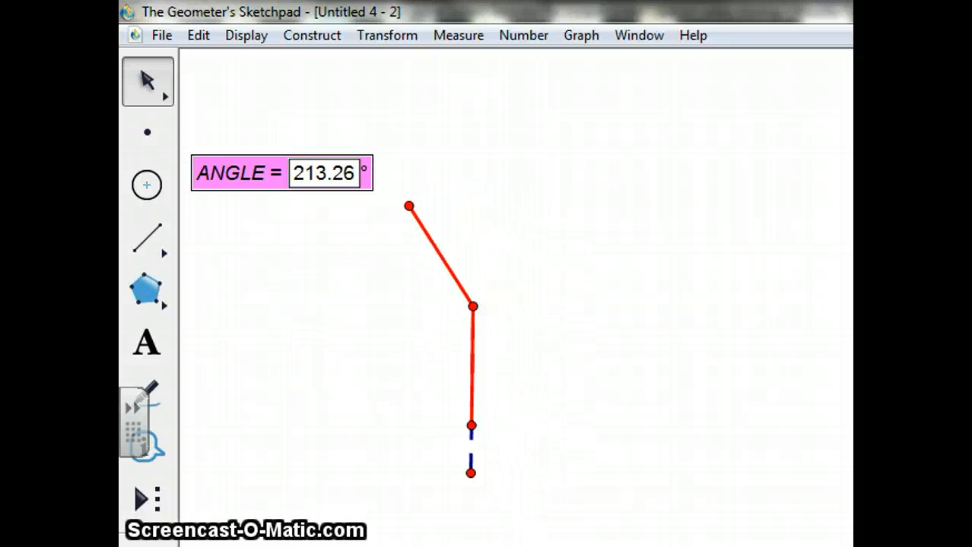
Step: Bring the Motion Controller into the sketch area, choose Angle Parameter ANGLE as its target, and close it
{"action": "left_click_drag", "start_coordinate": [965, 304], "coordinate": [650, 102]}
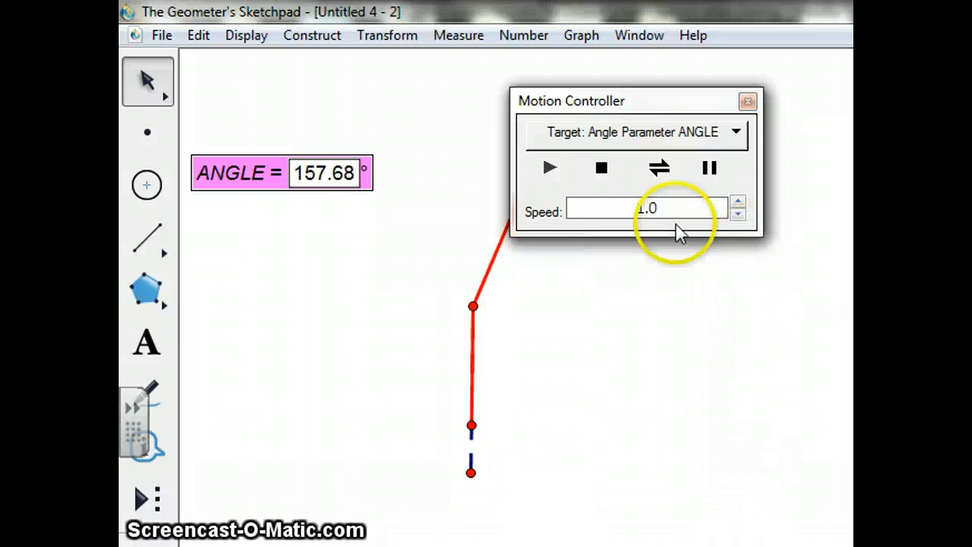
{"action": "left_click", "coordinate": [735, 132]}
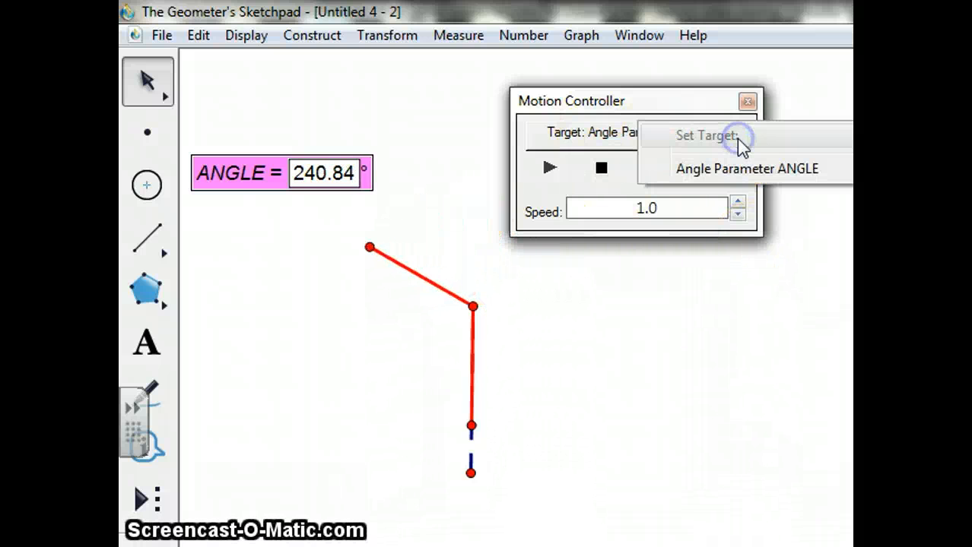
{"action": "left_click", "coordinate": [742, 168]}
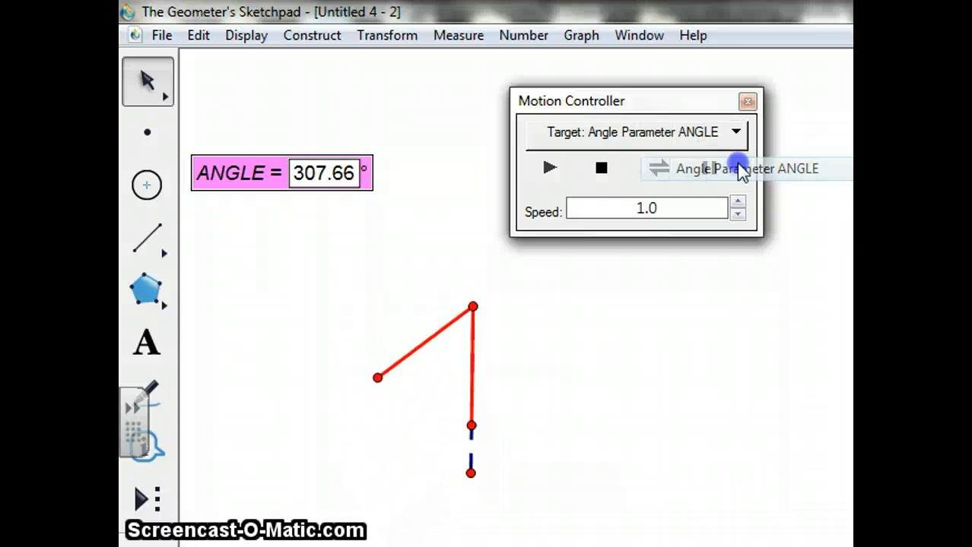
{"action": "left_click", "coordinate": [747, 102]}
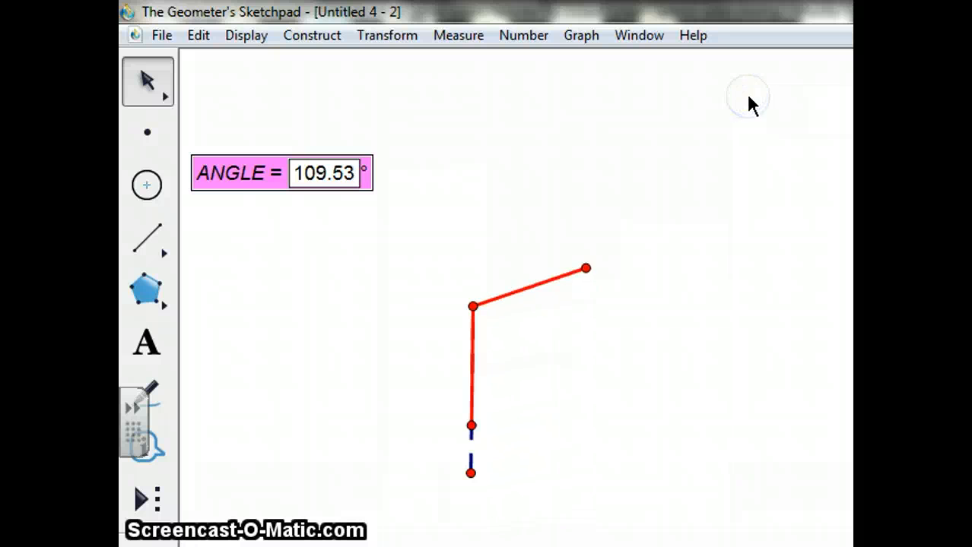
{"action": "left_click", "coordinate": [208, 168]}
{"action": "double_click", "coordinate": [219, 172]}
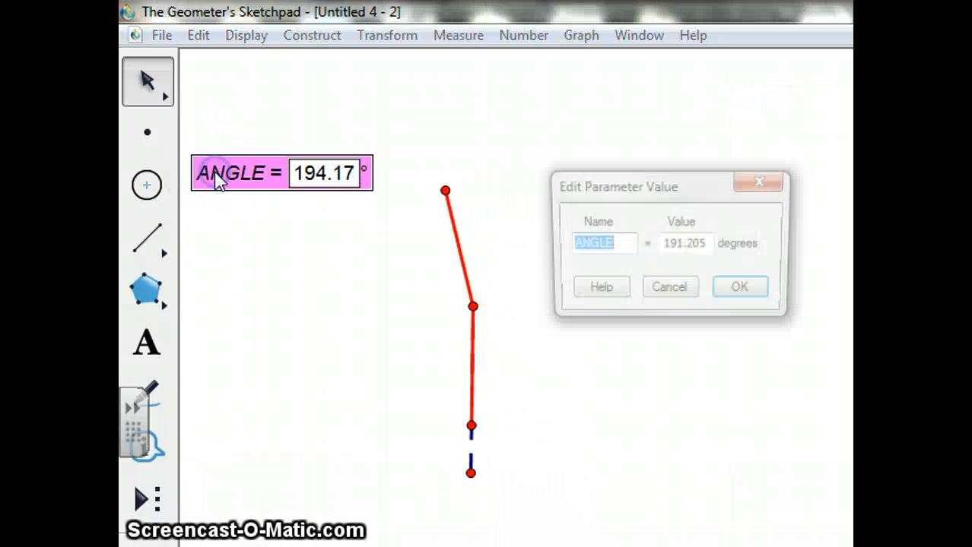
{"action": "left_click", "coordinate": [742, 297]}
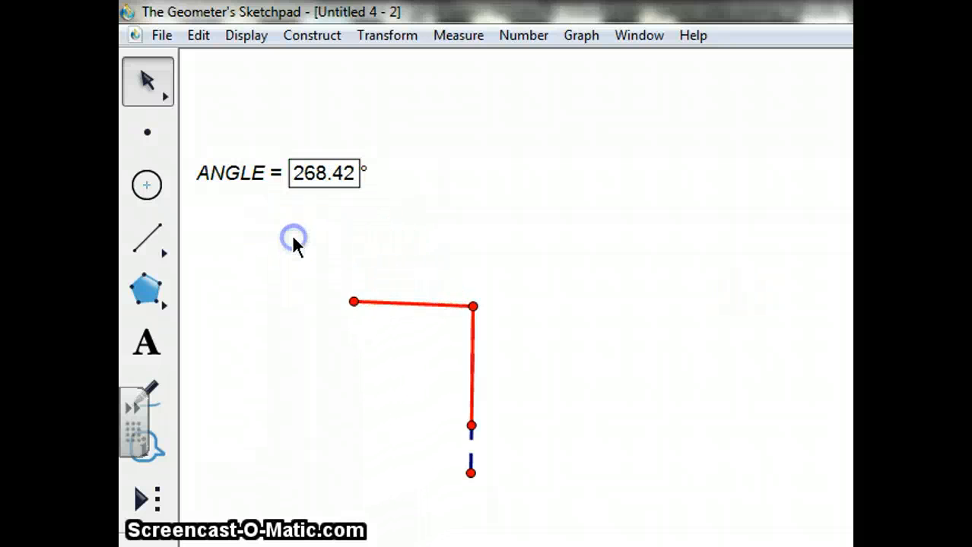
Step: Stop the running animation of the ANGLE parameter and deselect the parameter
{"action": "left_click", "coordinate": [249, 190]}
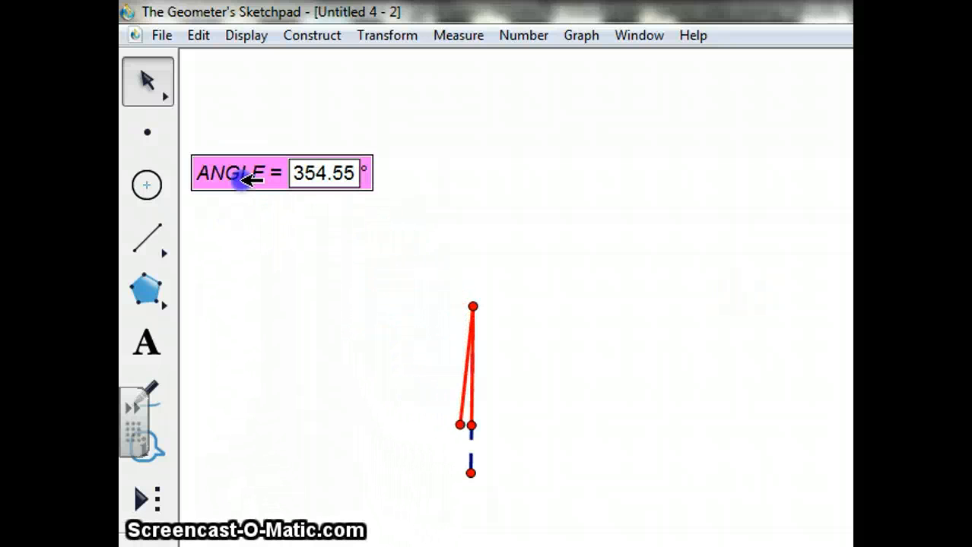
{"action": "right_click", "coordinate": [242, 186]}
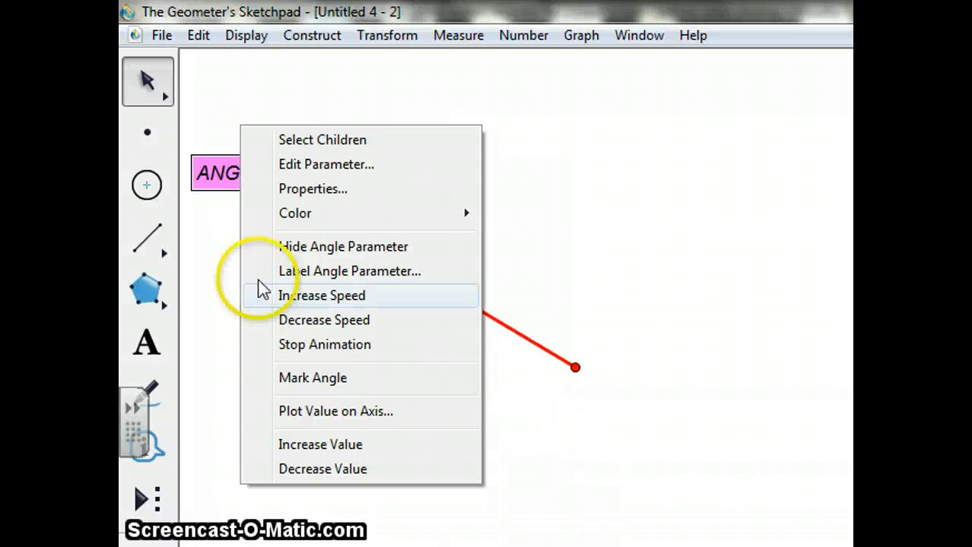
{"action": "left_click", "coordinate": [283, 349]}
{"action": "left_click", "coordinate": [225, 267]}
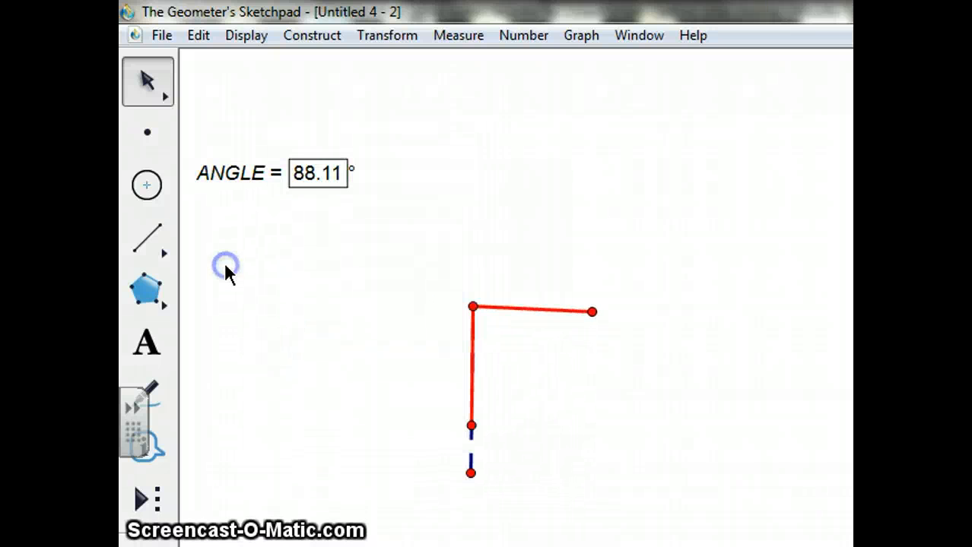
Step: Create an Animation action button for the ANGLE parameter and move its properties dialog fully into view
{"action": "left_click", "coordinate": [271, 174]}
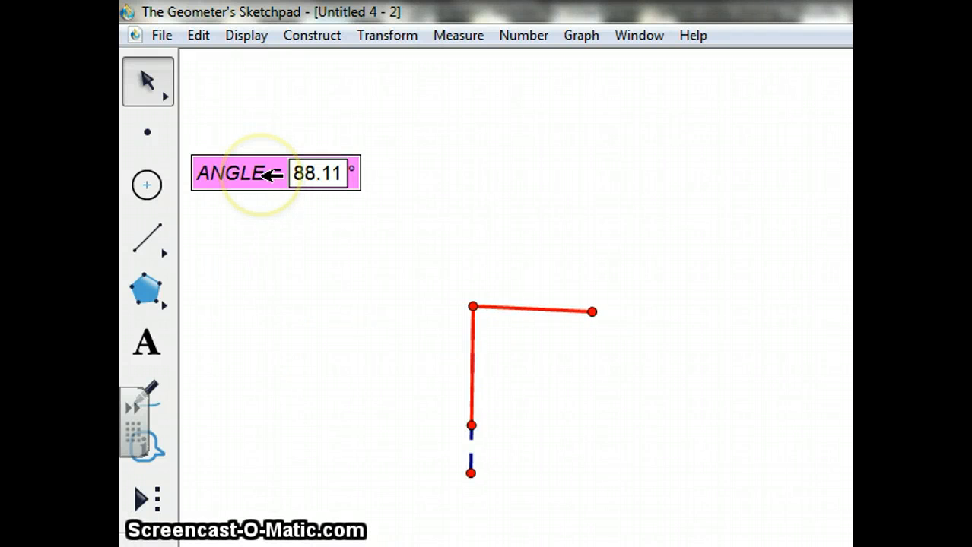
{"action": "left_click", "coordinate": [198, 35]}
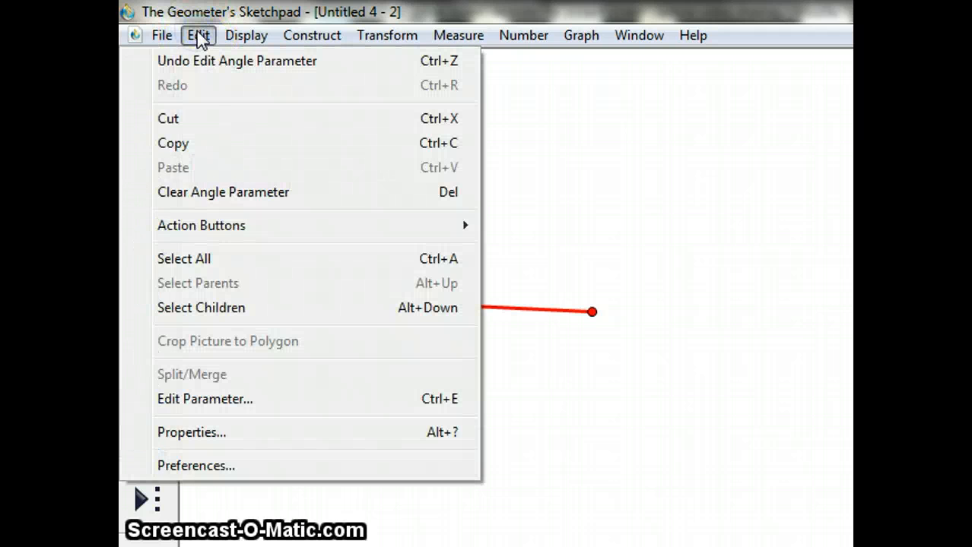
{"action": "mouse_move", "coordinate": [216, 237]}
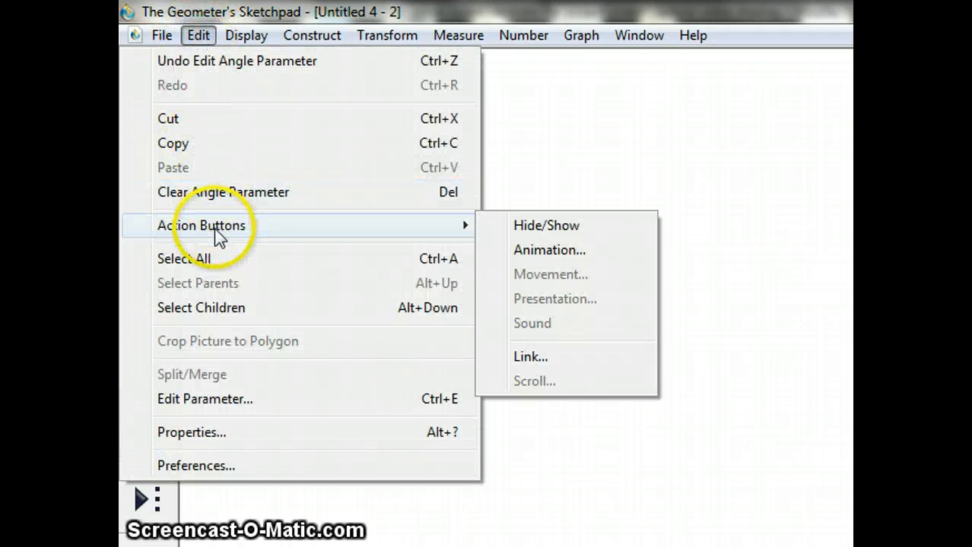
{"action": "left_click", "coordinate": [549, 252]}
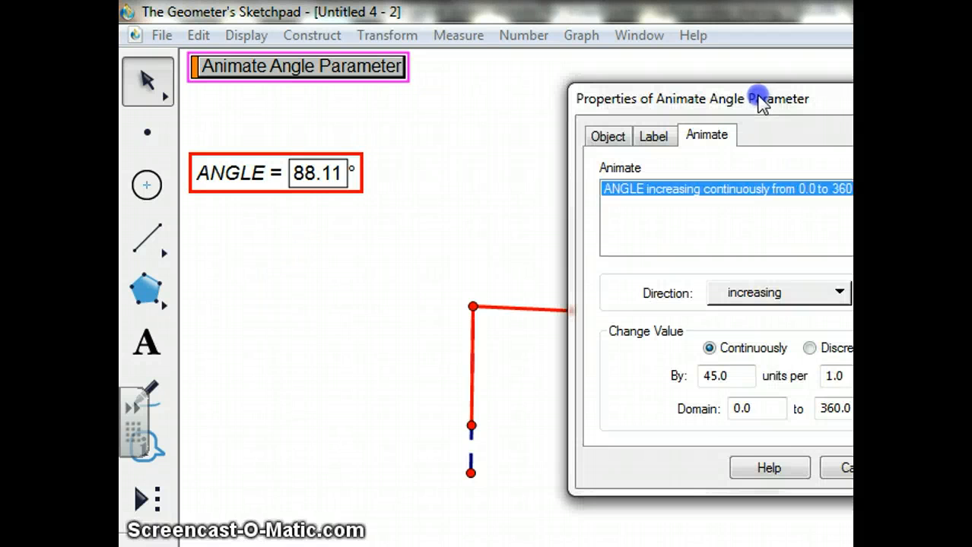
{"action": "left_click_drag", "start_coordinate": [758, 102], "coordinate": [568, 116]}
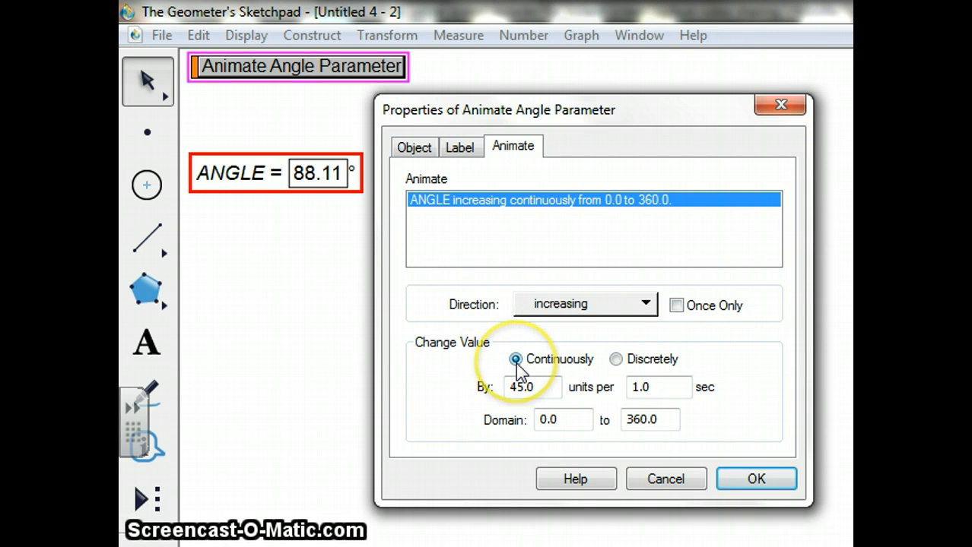
Step: Set the ANGLE animation to change by 30 units per 1.0 sec and accept the properties
{"action": "left_click", "coordinate": [522, 387]}
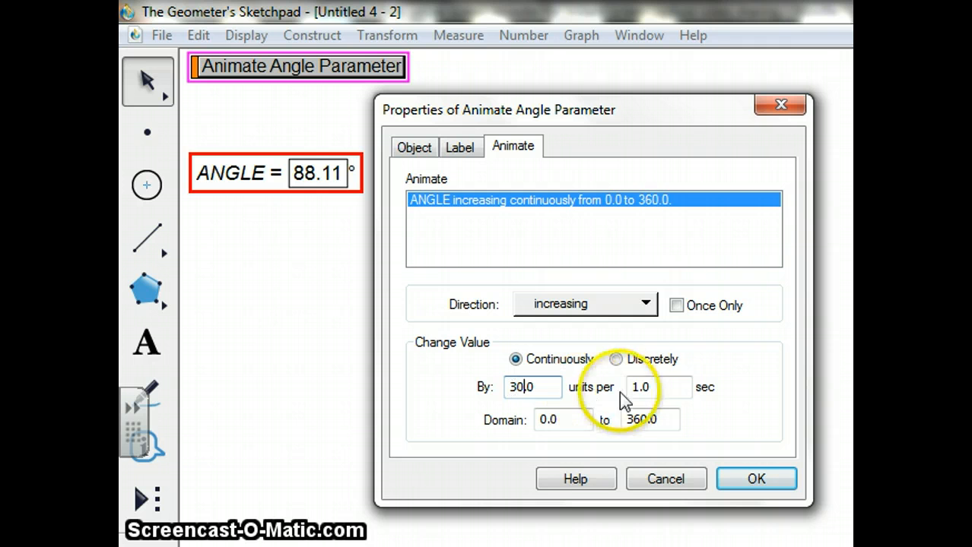
{"action": "left_click", "coordinate": [523, 386]}
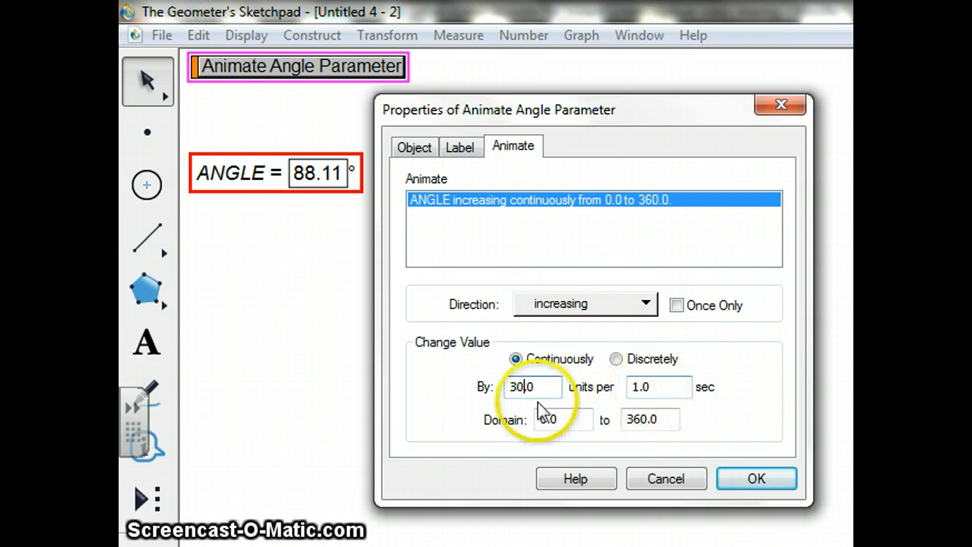
{"action": "left_click", "coordinate": [735, 481]}
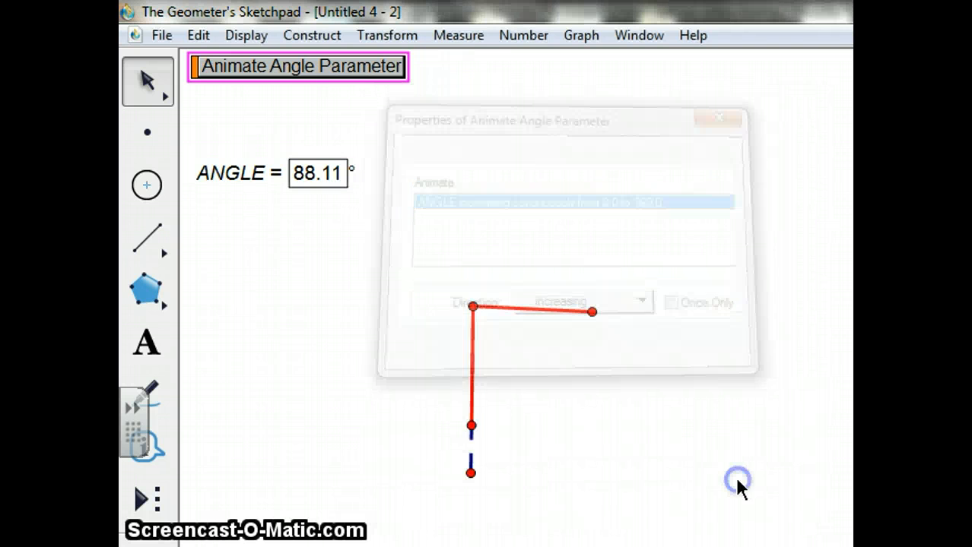
Step: Run the ANGLE animation using its new action button and stop it again
{"action": "left_click", "coordinate": [285, 76]}
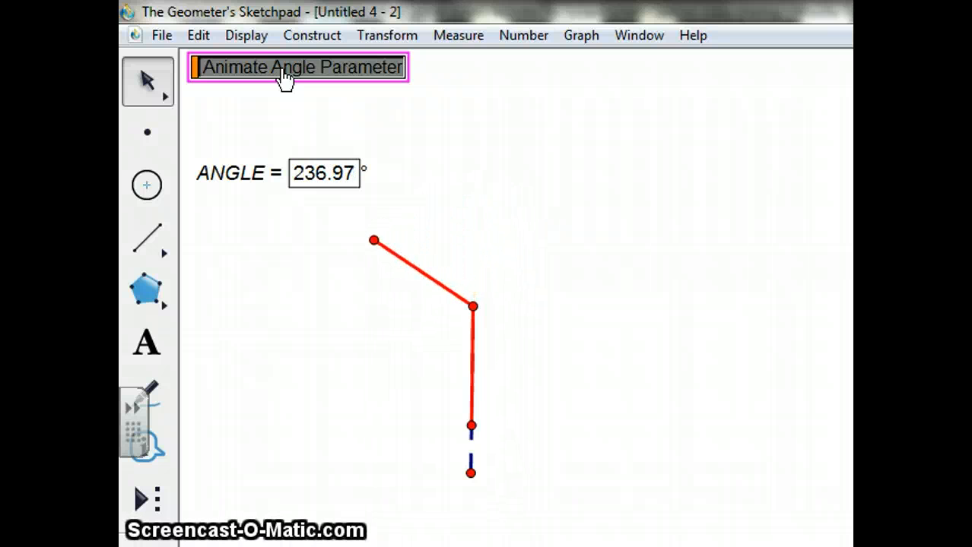
{"action": "left_click", "coordinate": [282, 78]}
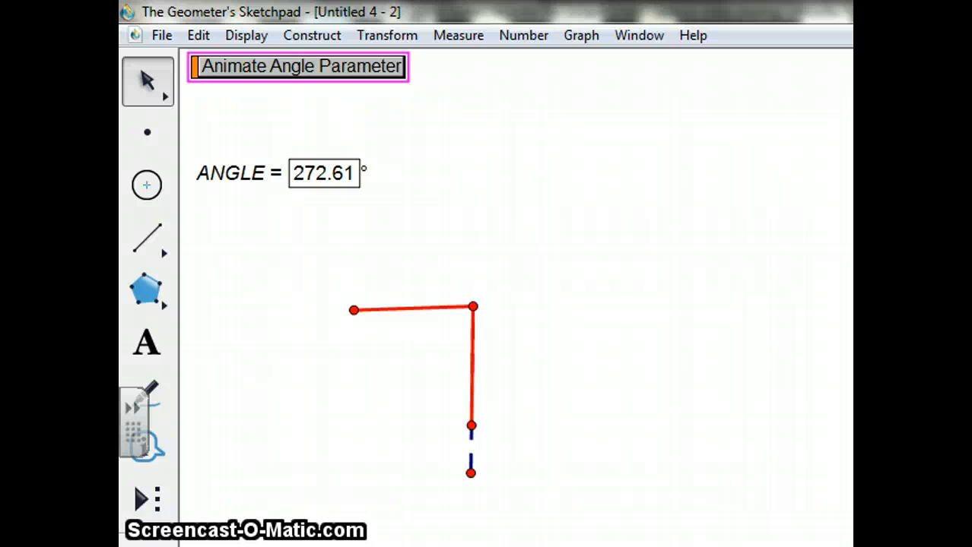